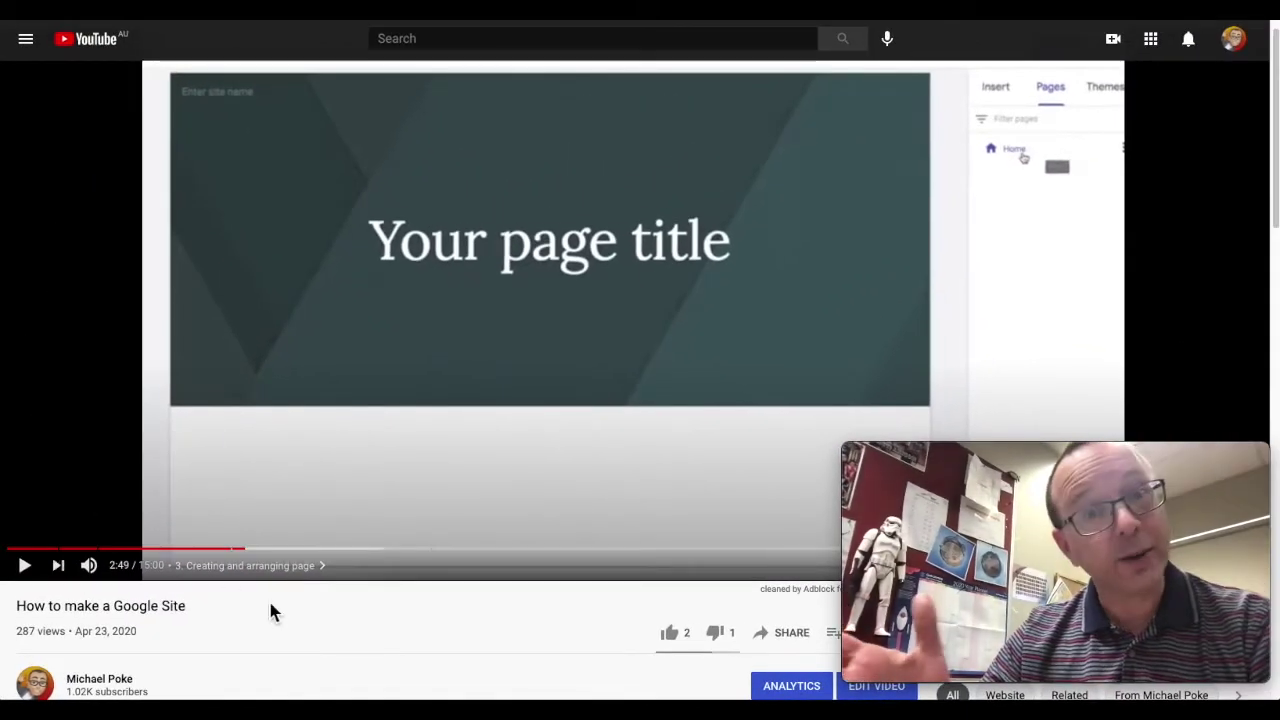
Step: Scroll down to the description's eight chapter timestamps, 0:00 through 13:43
scroll(271, 617, "down", 1)
scroll(273, 625, "down", 3)
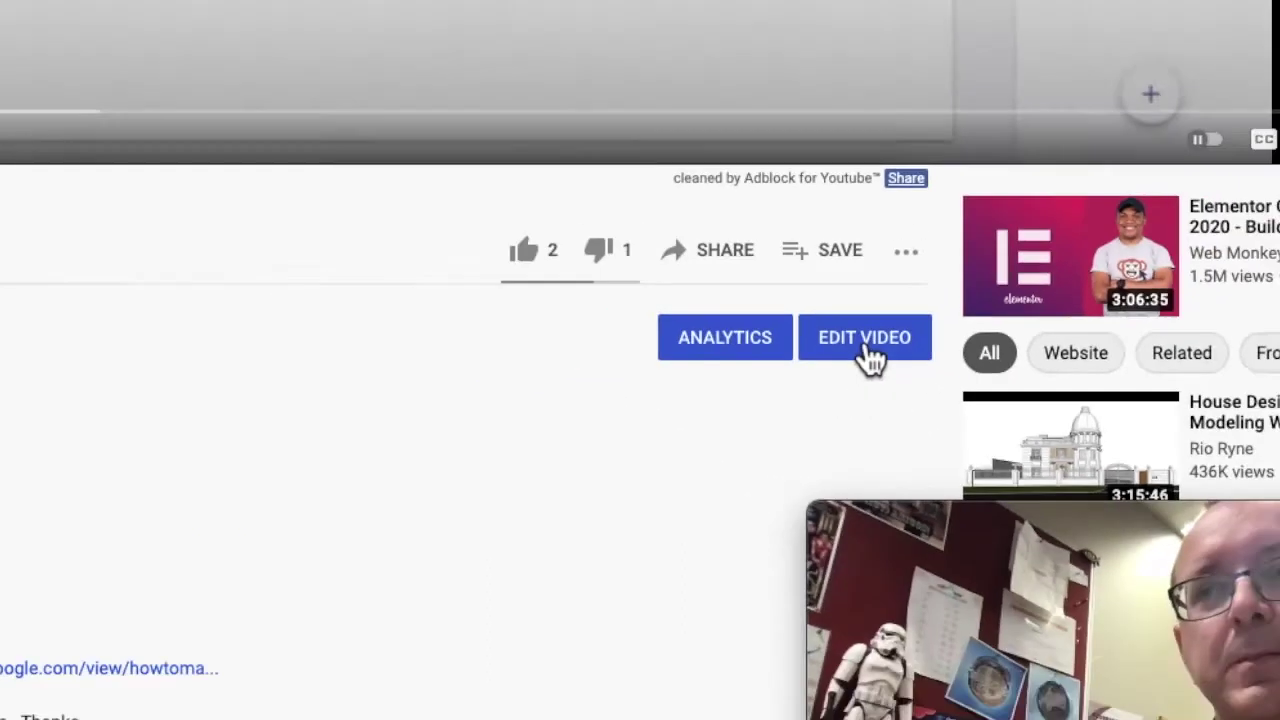
Step: Open the video details and move 0:00 to the start of the Introduction line
left_click(806, 337)
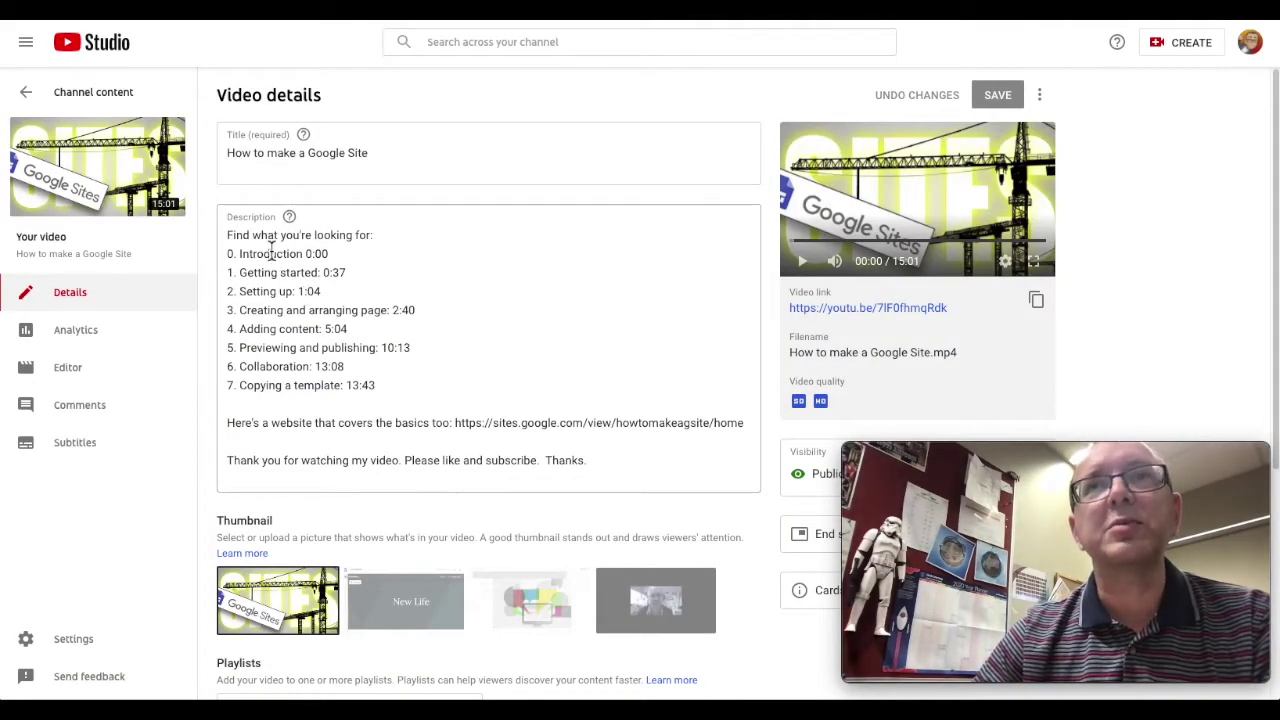
left_click(338, 256)
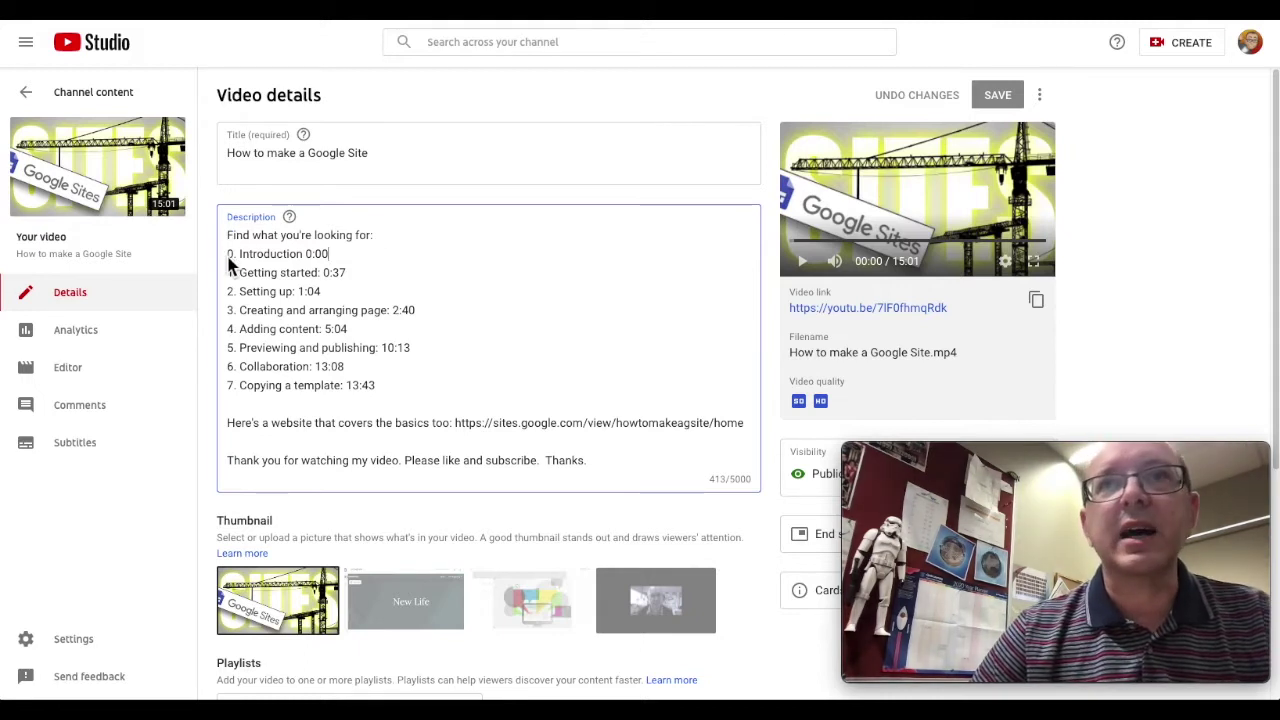
key("ctrl+Home")
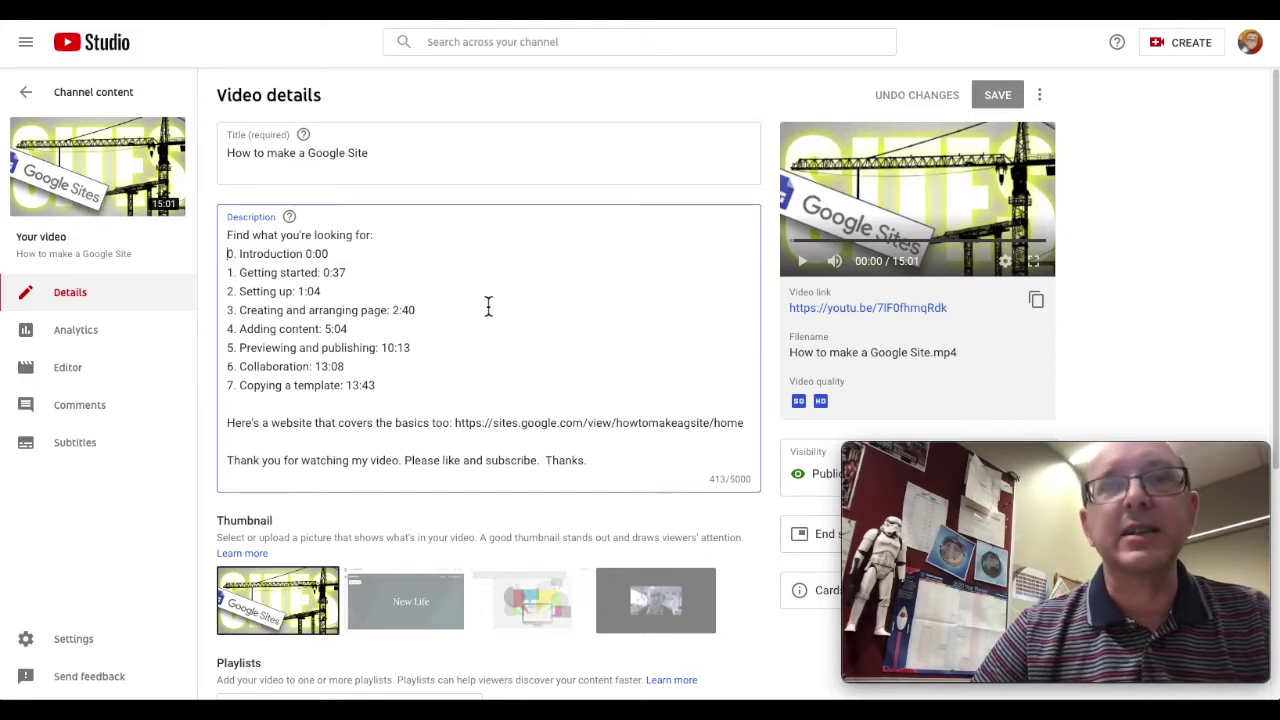
type("0:")
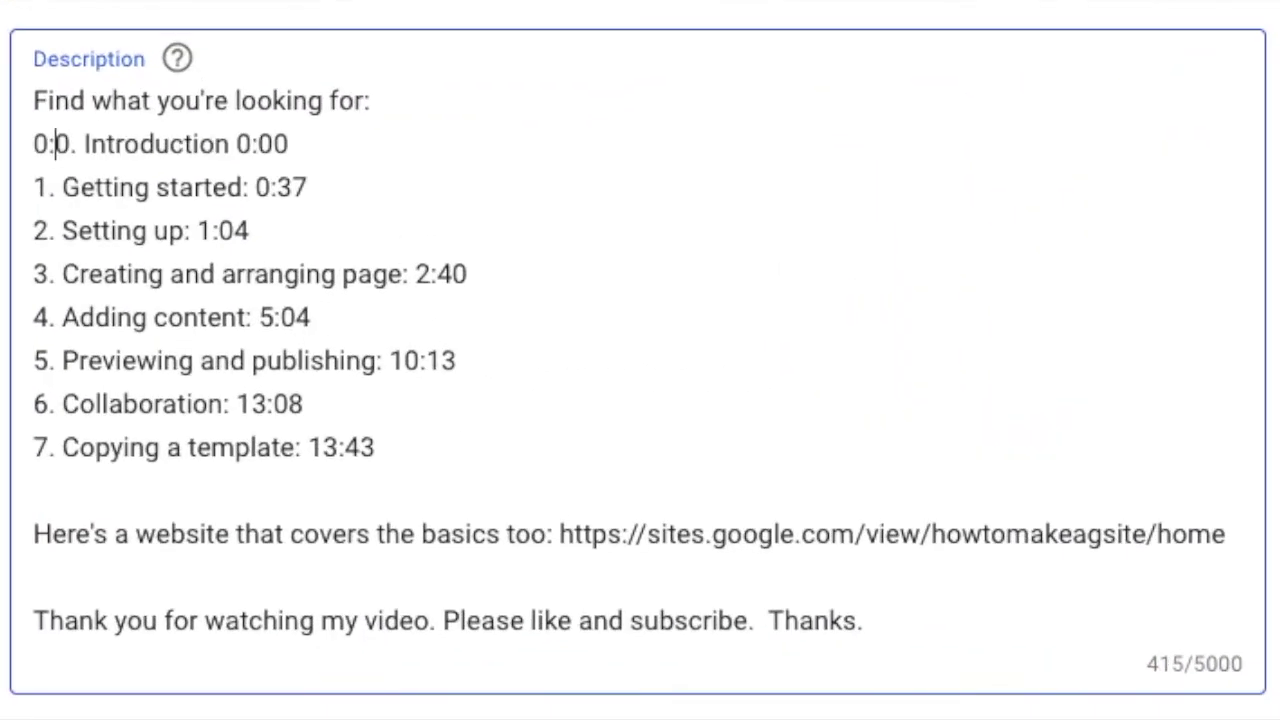
type("00")
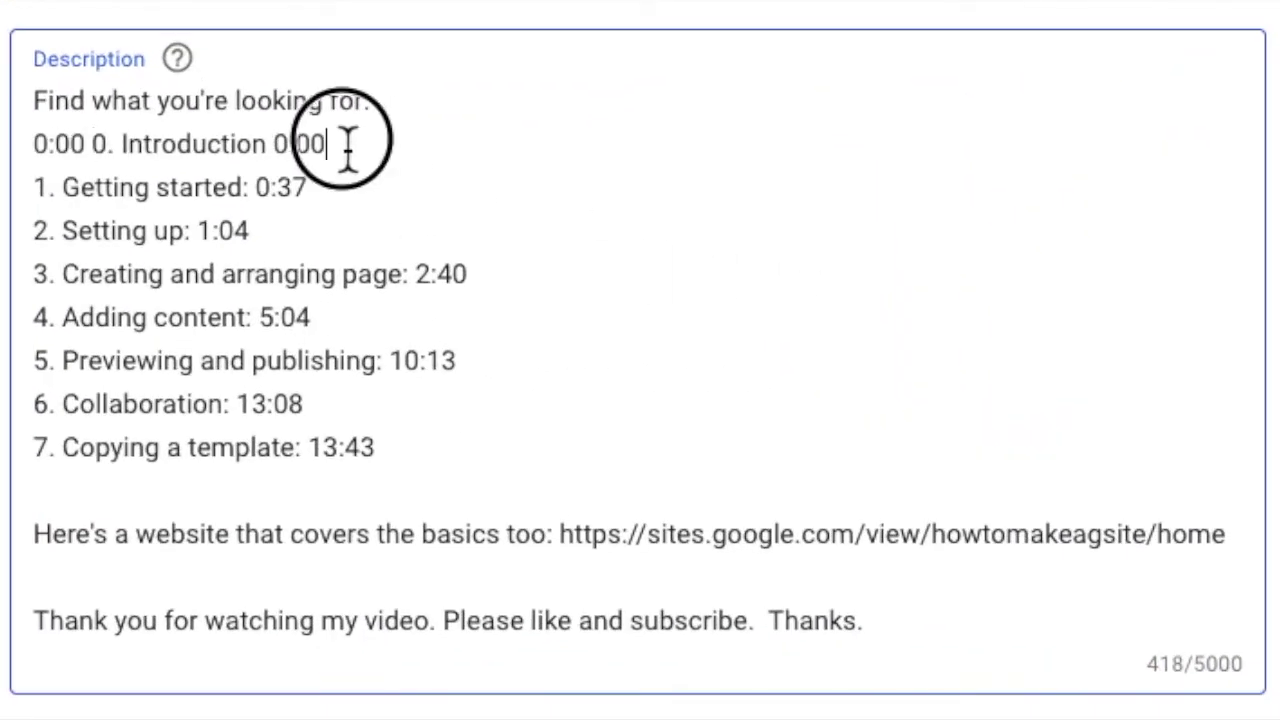
left_click_drag(343, 143, 277, 143)
key("BackSpace")
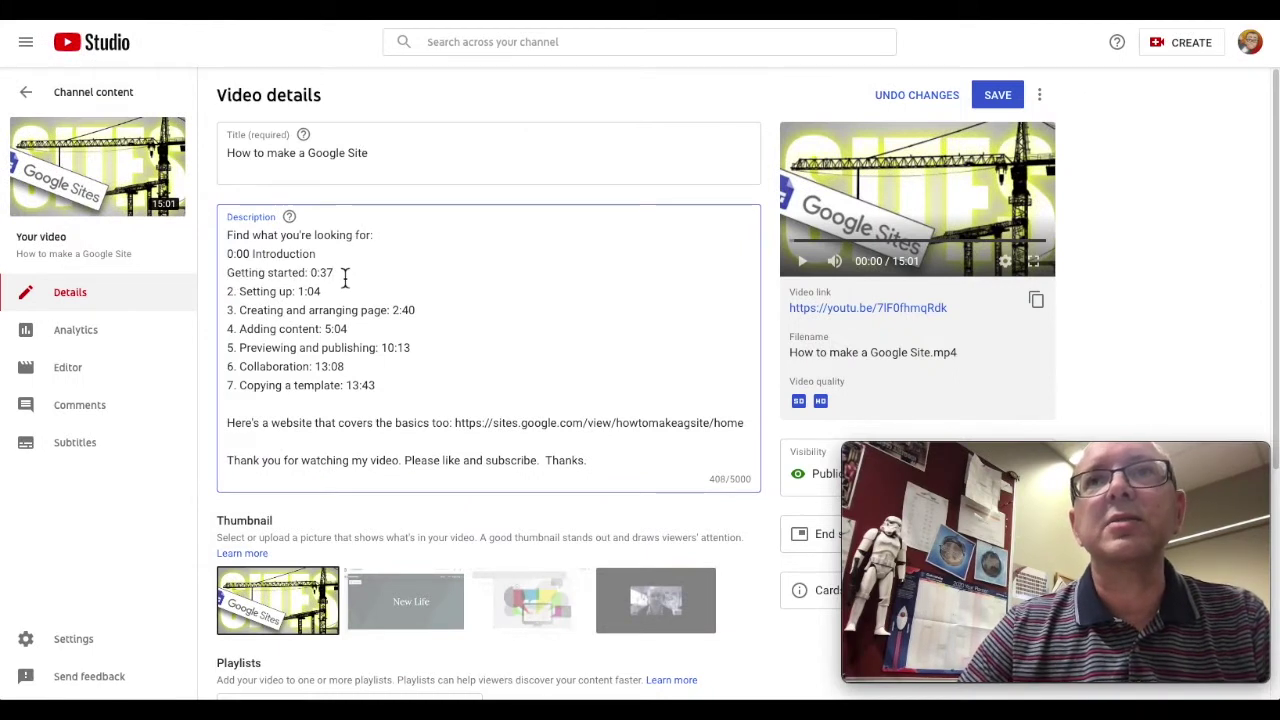
Step: Start the Getting started and Creating lines with 0:37 and 2:40, removing old numbers and times
key("Home")
type("0:37")
key("Down")
key("Delete")
key("Delete")
key("Delete")
key("End")
key("BackSpace")
key("BackSpace")
key("BackSpace")
key("BackSpace")
key("BackSpace")
key("BackSpace")
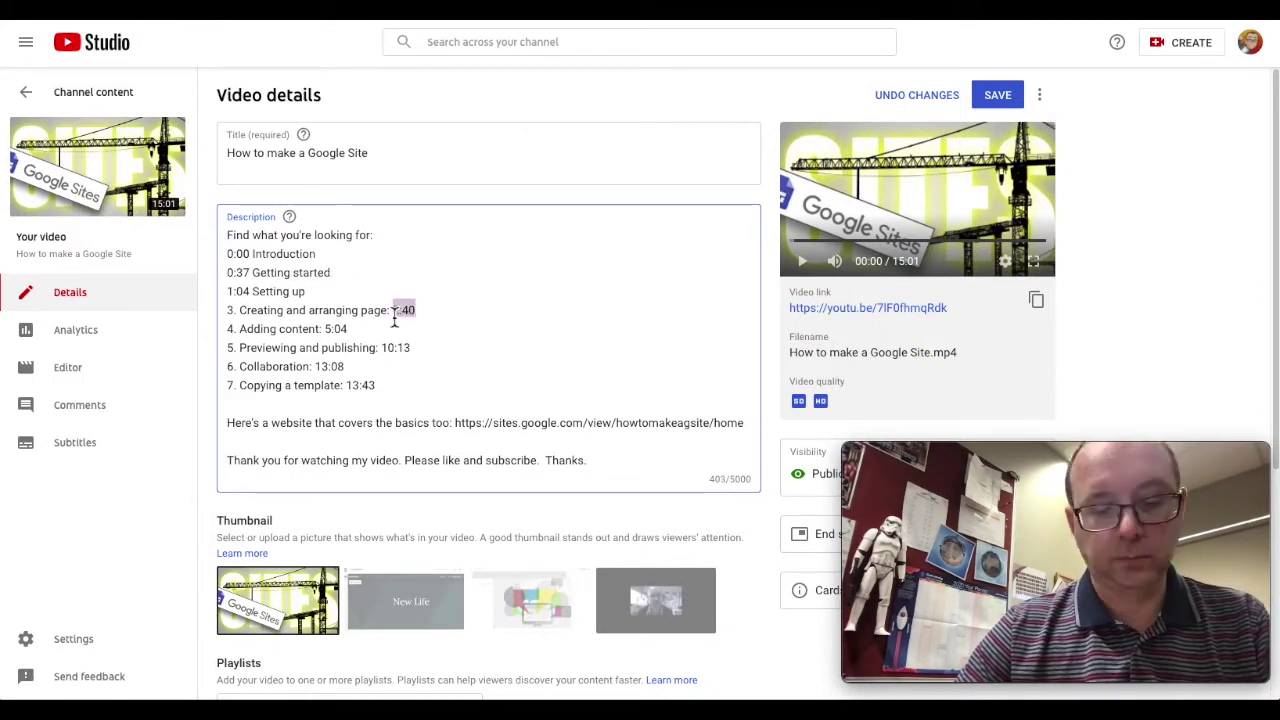
key("Home")
type("2:40")
key("Delete")
key("Delete")
key("Delete")
key("End")
key("BackSpace")
key("BackSpace")
key("BackSpace")
key("BackSpace")
key("BackSpace")
key("BackSpace")
key("Down")
Step: Start the Adding content and Previewing lines with 5:04 and 10:13, clearing numbering and trailing times
key("Home")
type("5:04")
key("Delete")
key("Delete")
key("Delete")
key("End")
key("BackSpace")
key("BackSpace")
key("BackSpace")
key("BackSpace")
key("BackSpace")
key("BackSpace")
key("Down")
key("Home")
type("10:13")
key("Delete")
key("Delete")
key("Delete")
key("End")
key("BackSpace")
key("BackSpace")
key("BackSpace")
key("BackSpace")
key("BackSpace")
key("BackSpace")
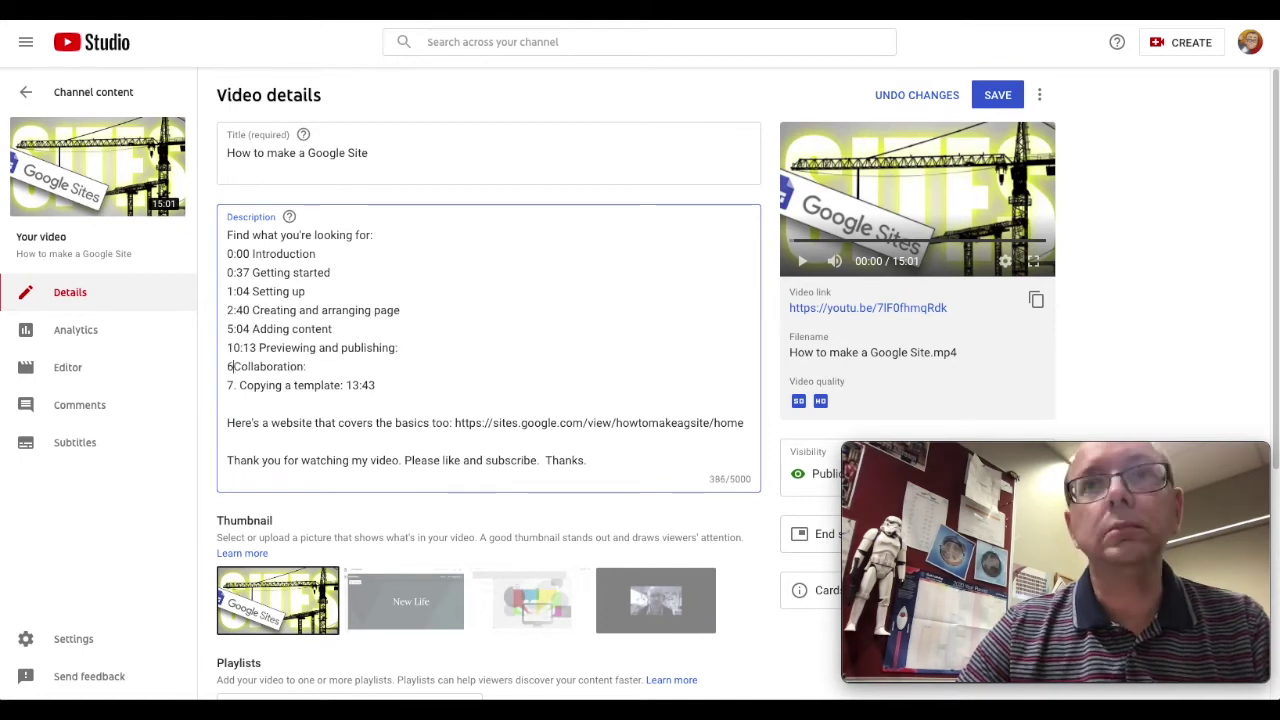
Step: Start the Collaboration and final chapter lines with 13:08 and 13:43, removing leftover numbers and times
key("BackSpace")
type("13:08")
key("End")
key("BackSpace")
left_click(376, 385)
key("BackSpace")
key("BackSpace")
key("BackSpace")
key("BackSpace")
key("BackSpace")
key("BackSpace")
key("BackSpace")
left_click(238, 385)
key("Delete")
key("Delete")
key("Delete")
type("13:43")
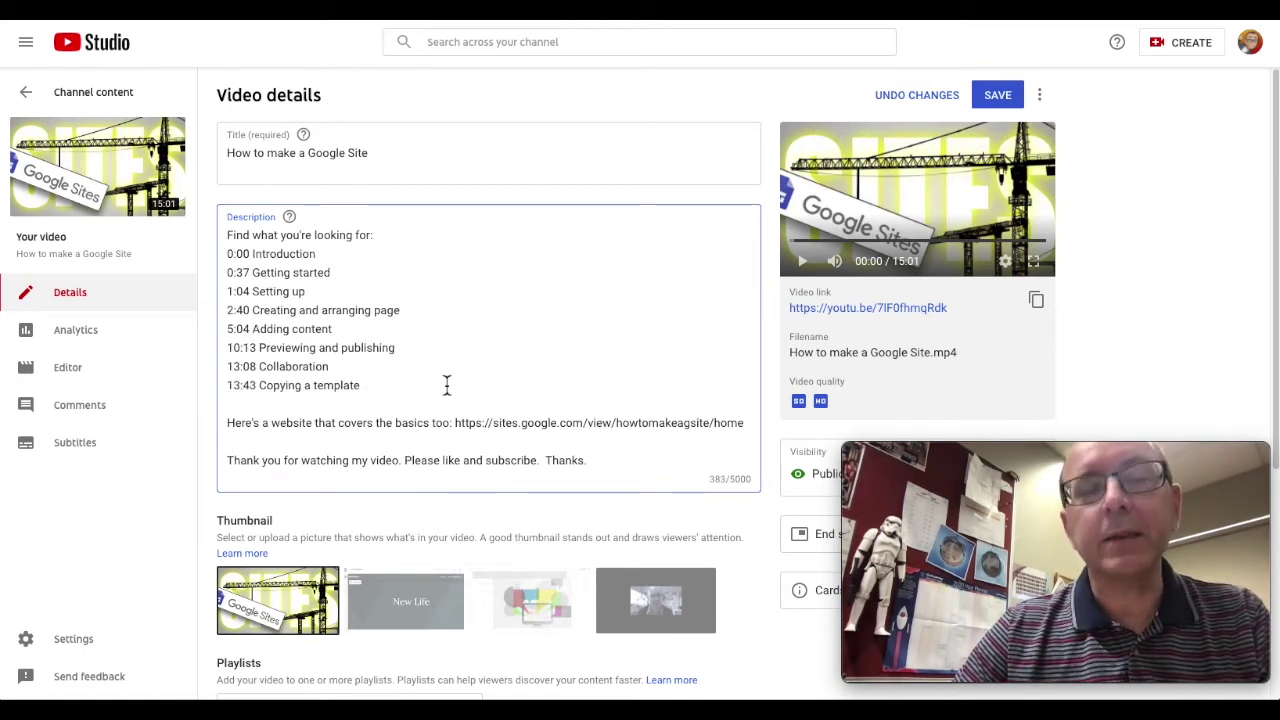
left_click(447, 385)
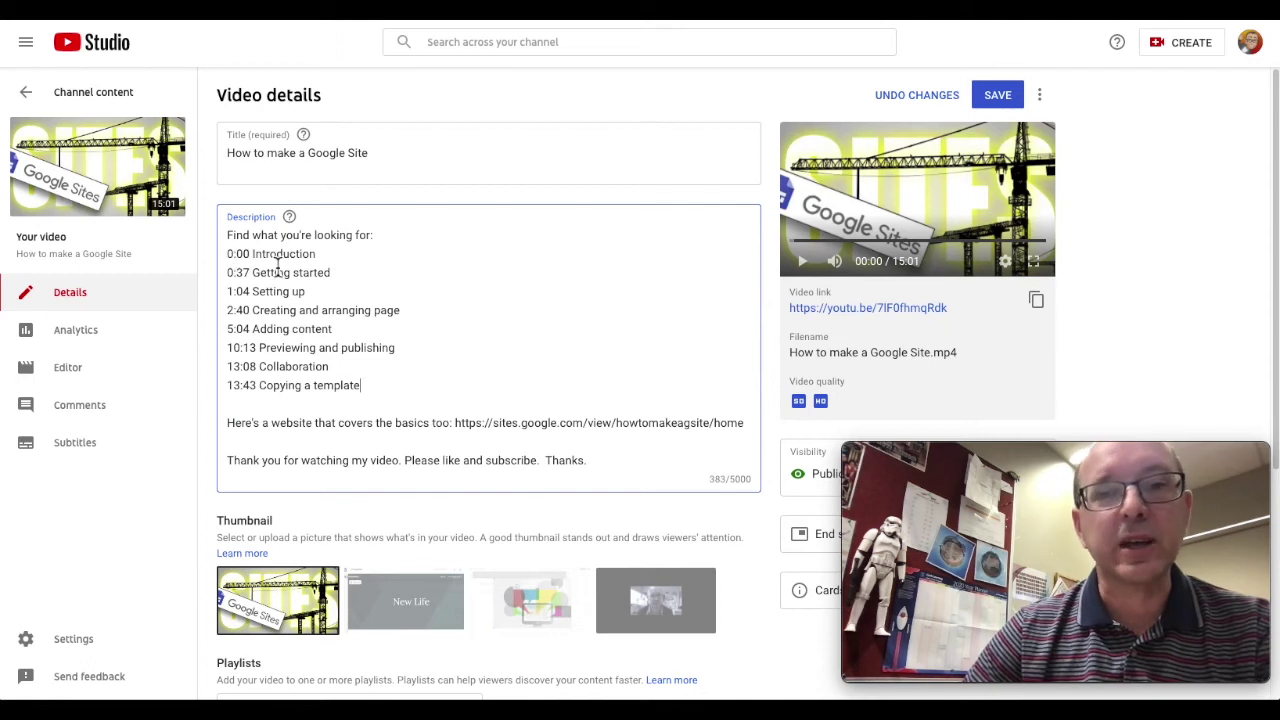
Step: Review the rewritten description and save the changes
scroll(527, 530, "down", 2)
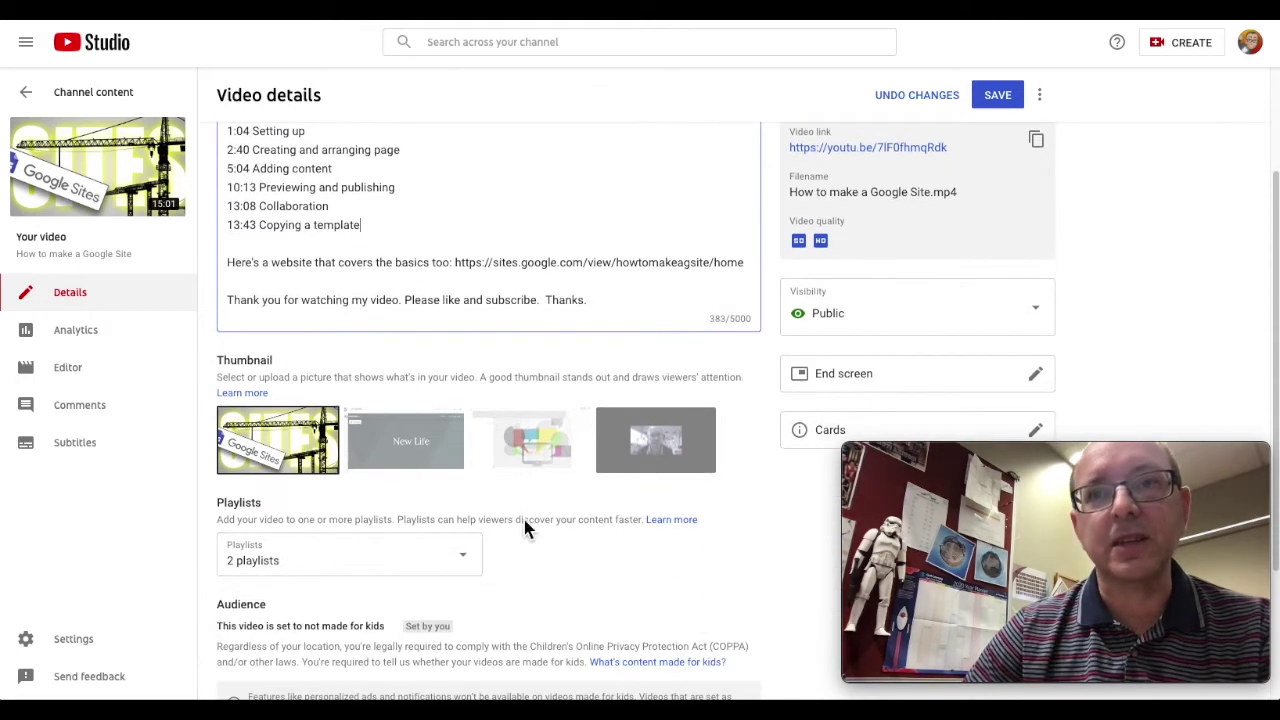
scroll(524, 523, "up", 2)
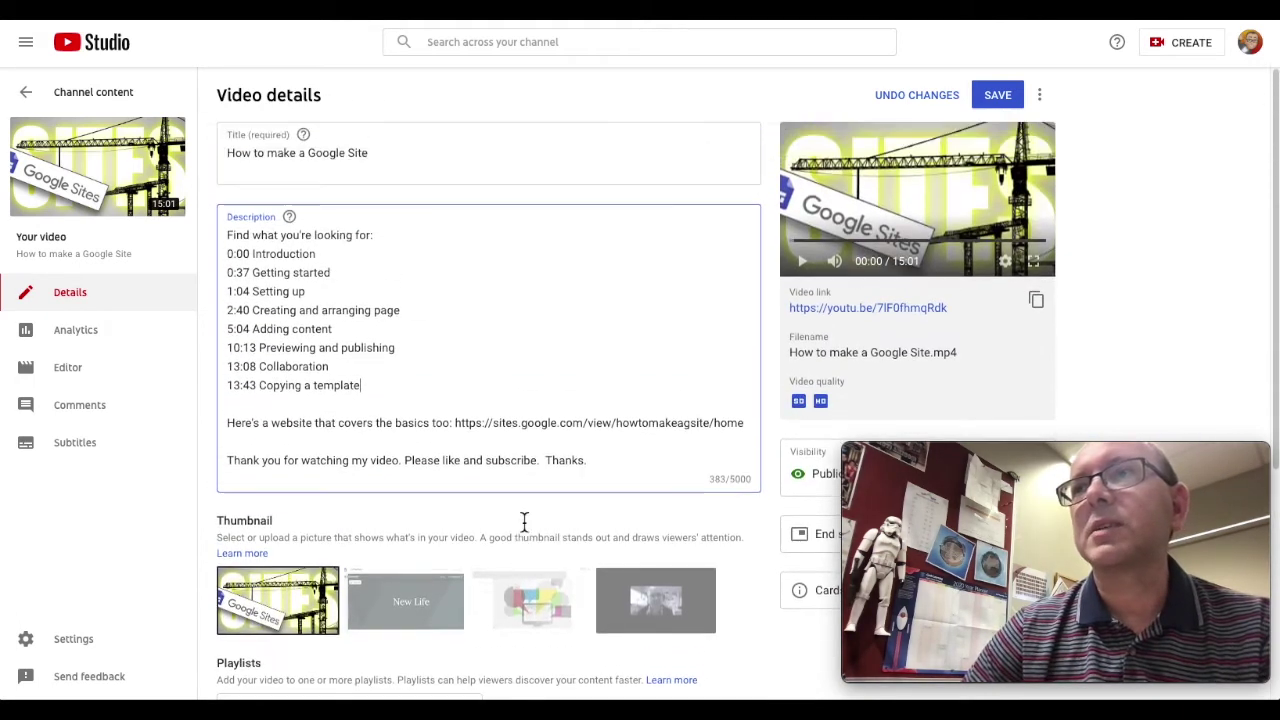
left_click(998, 94)
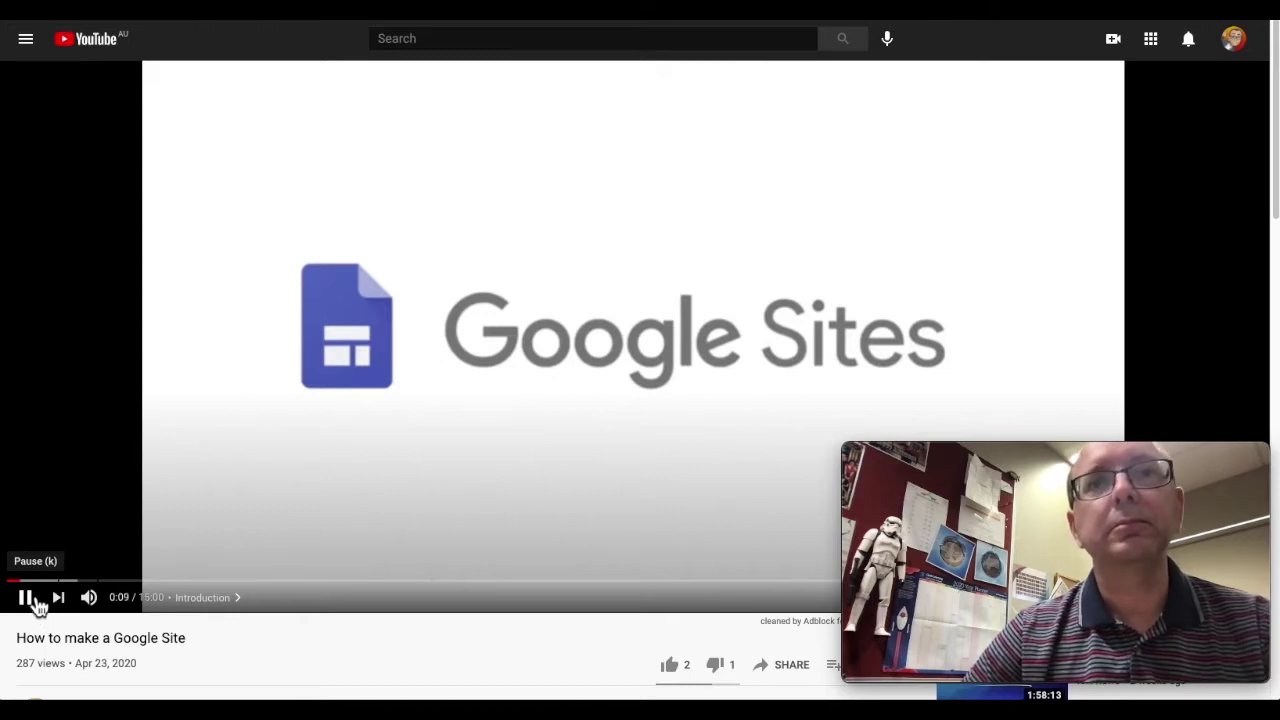
Step: Play the video from the start and pause it at 0:25 in the Introduction chapter
left_click(33, 600)
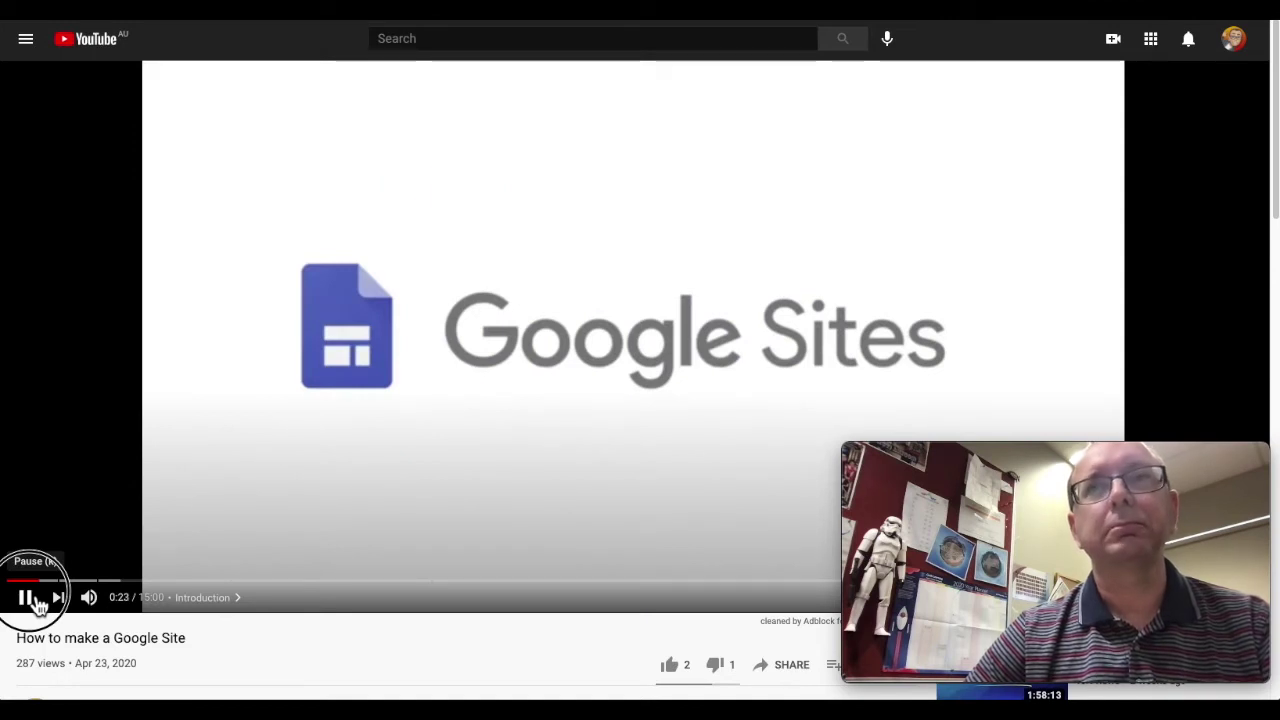
left_click(30, 600)
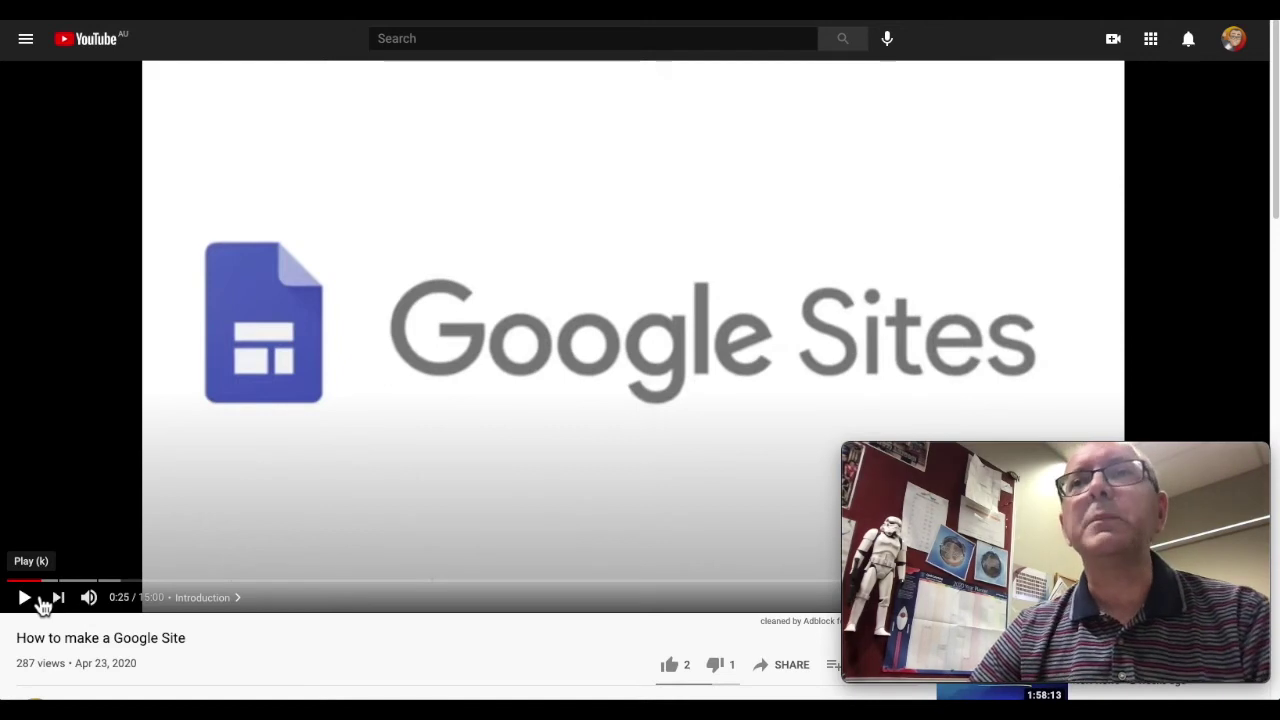
Step: Expand the description to reveal every clickable chapter timestamp
scroll(251, 463, "down", 1)
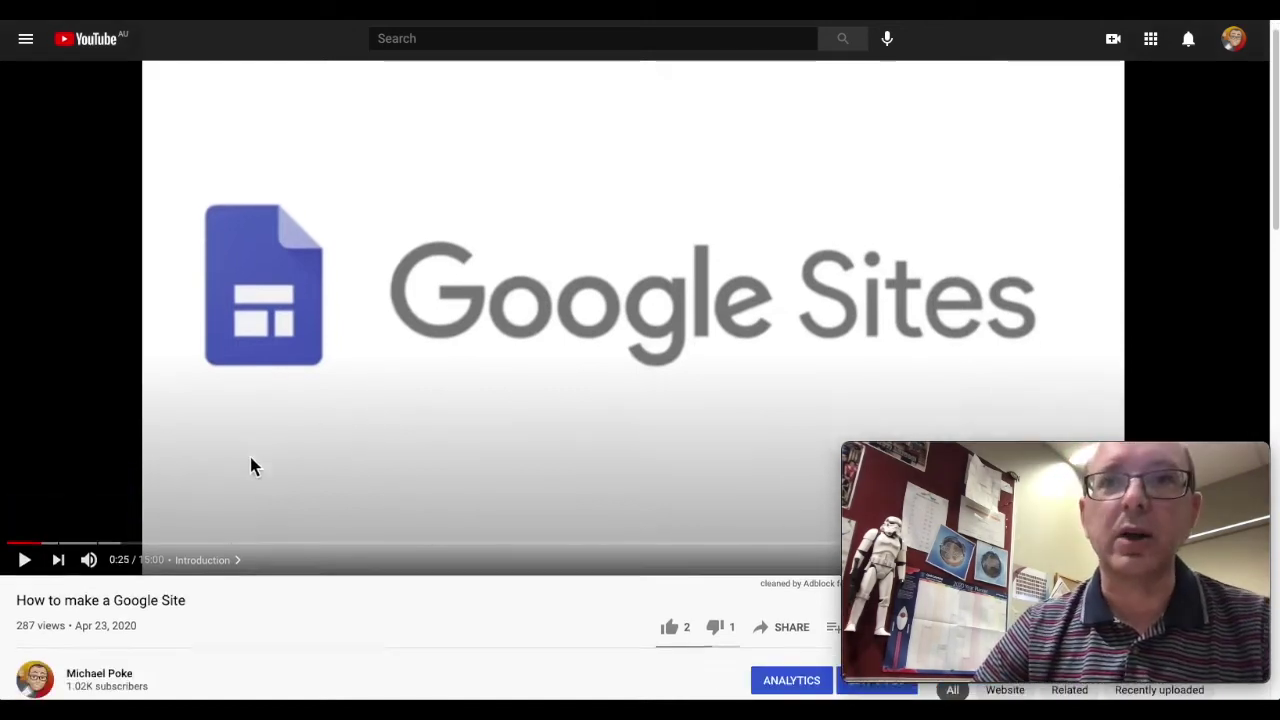
scroll(251, 463, "down", 1)
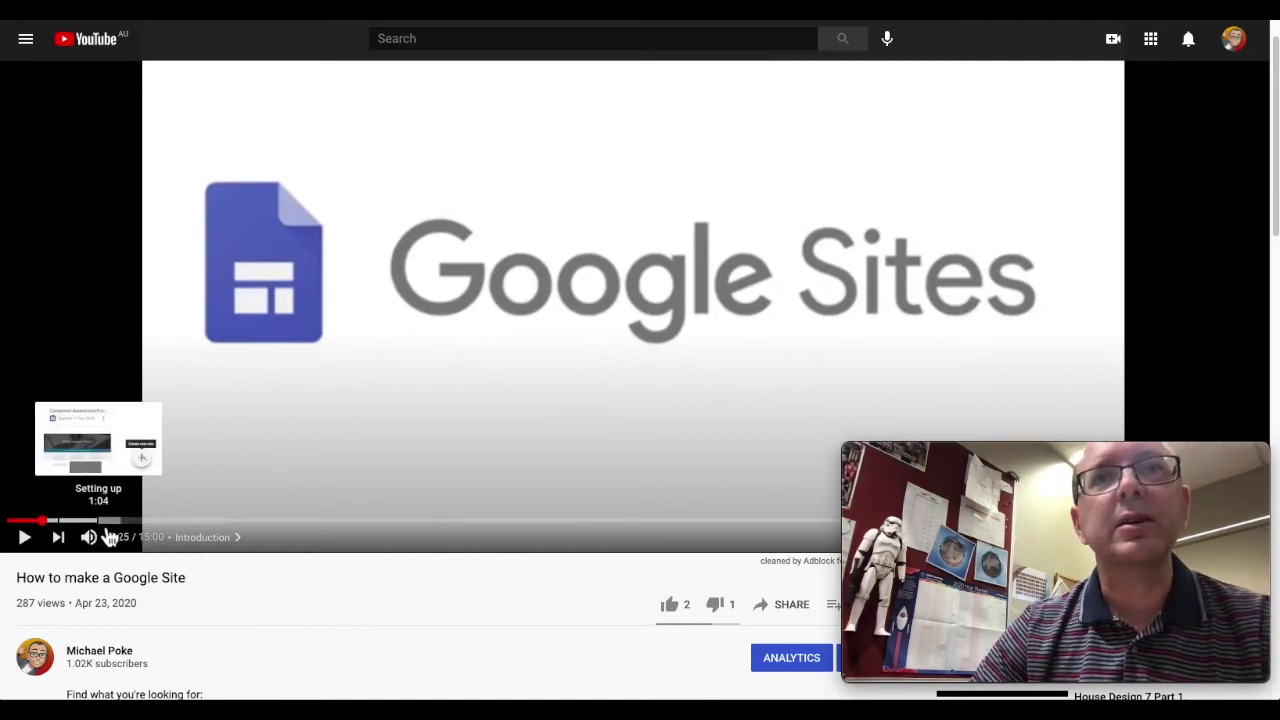
scroll(57, 582, "down", 3)
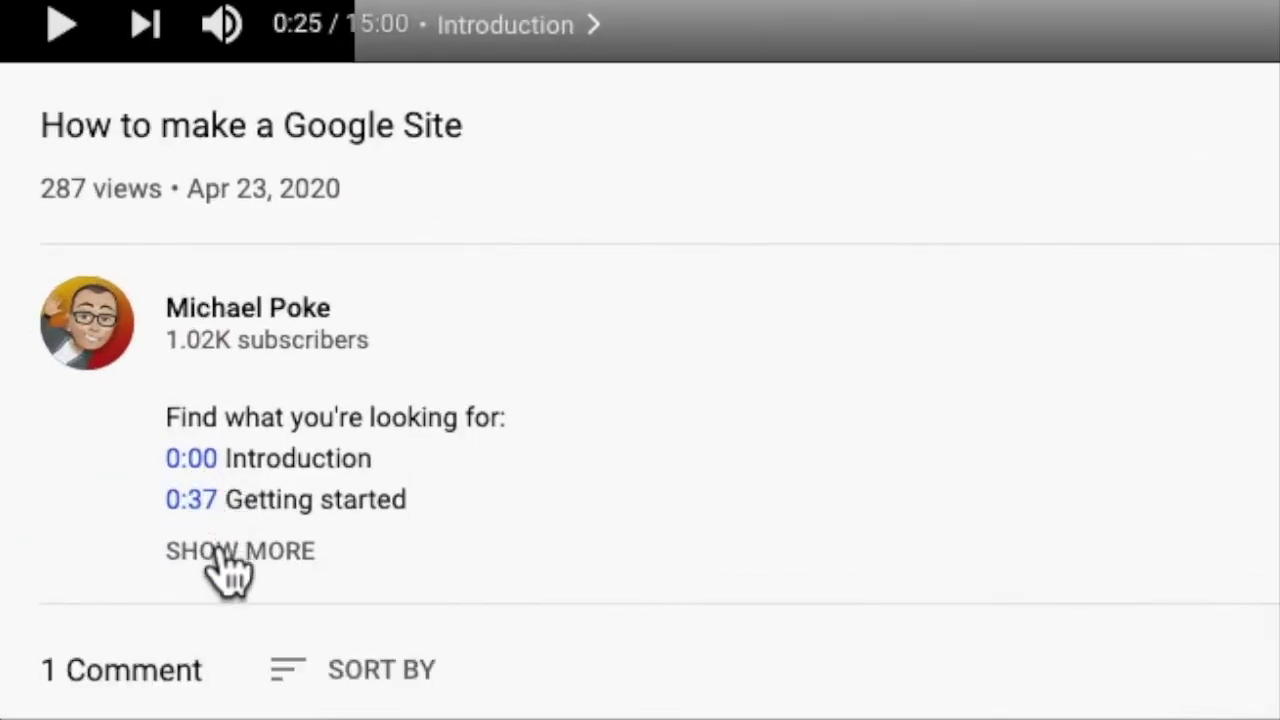
left_click(96, 632)
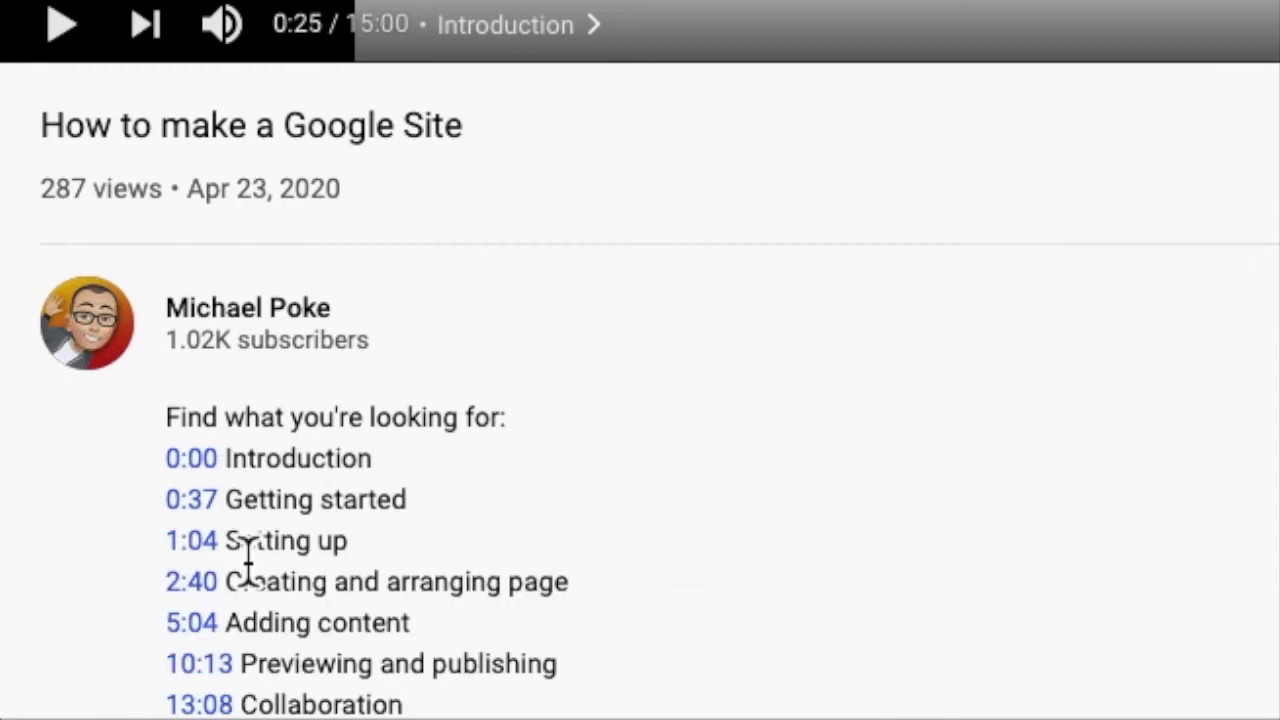
scroll(252, 567, "down", 3)
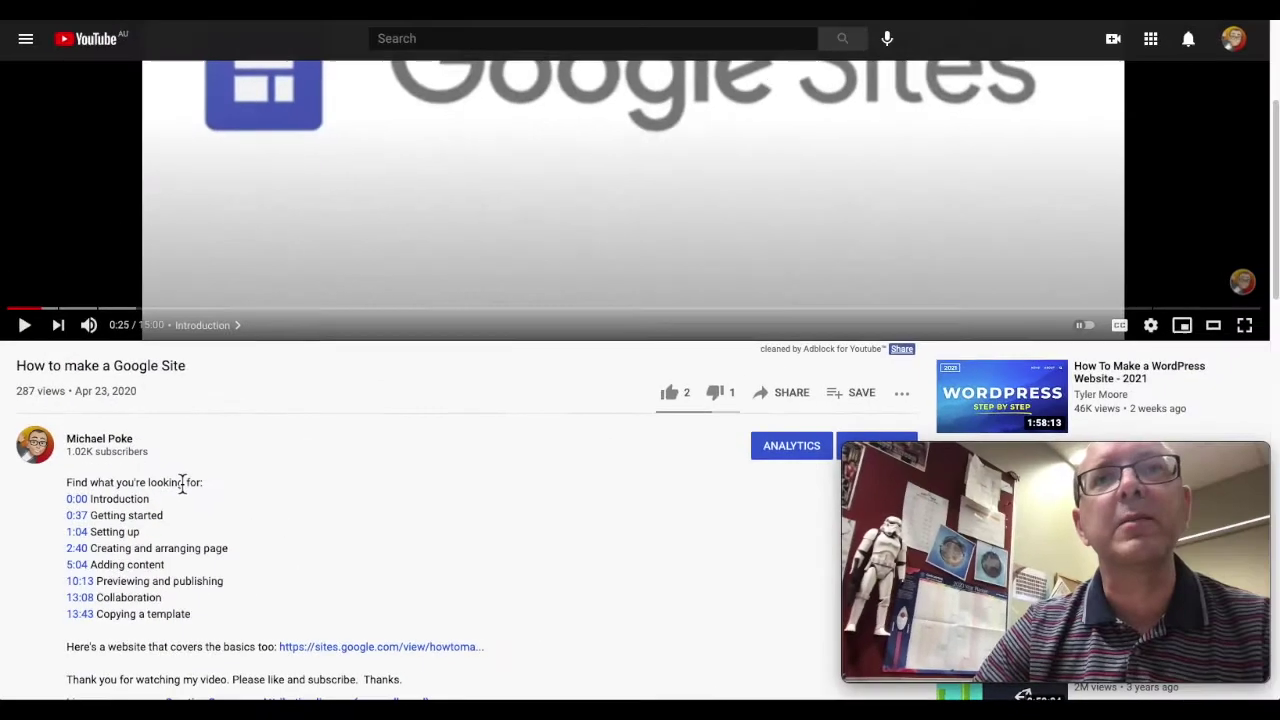
scroll(480, 177, "up", 3)
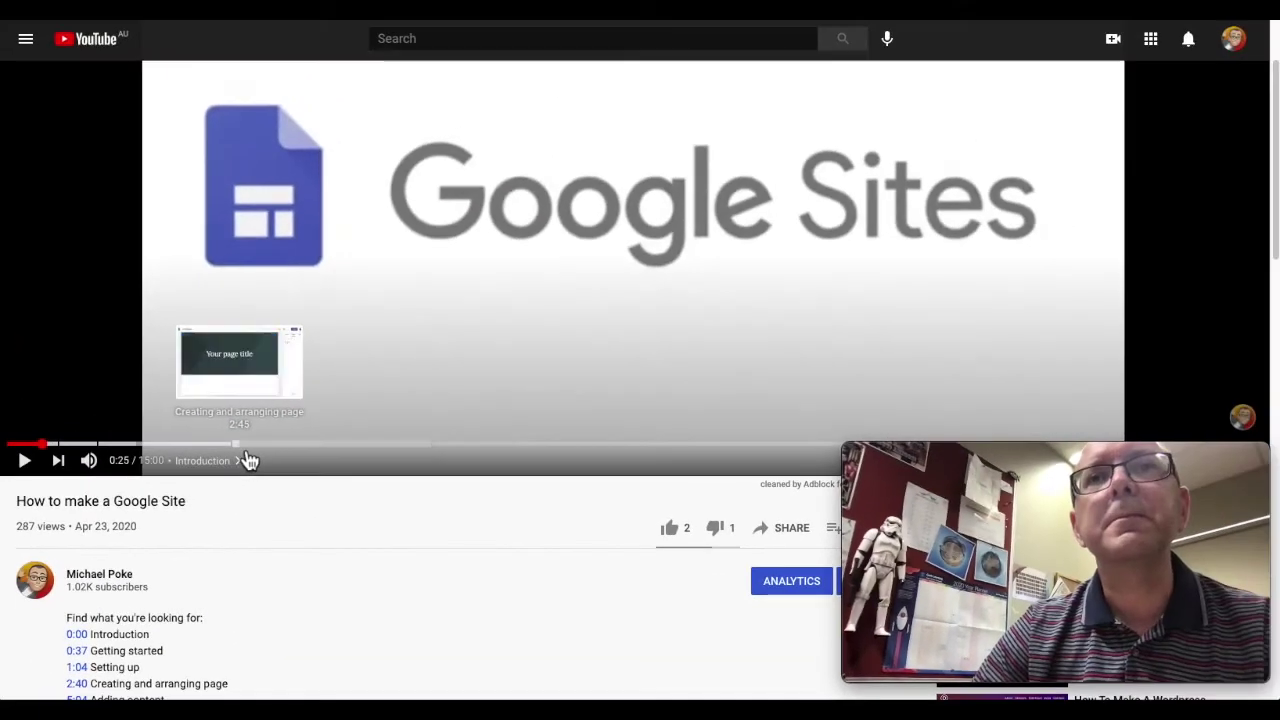
Step: Jump to the 2:40 Creating and arranging page chapter, play briefly, then pause
left_click(310, 430)
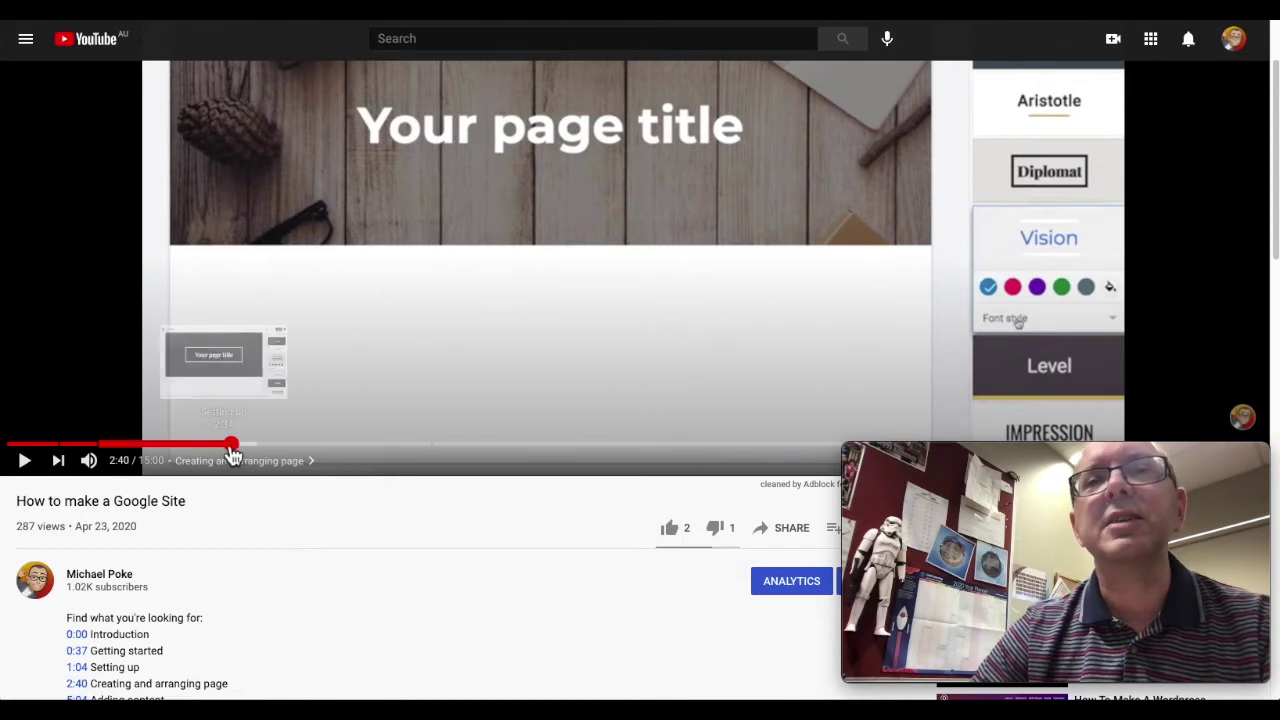
left_click(27, 463)
scroll(33, 470, "up", 2)
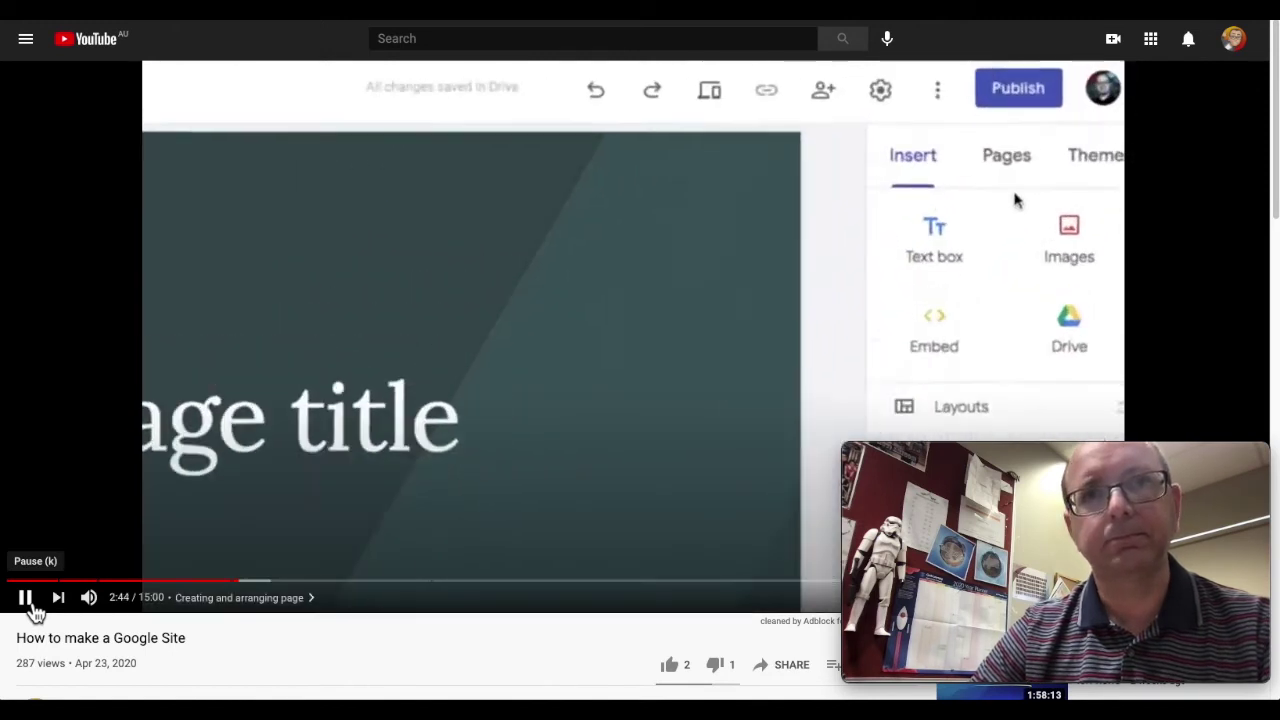
left_click(27, 598)
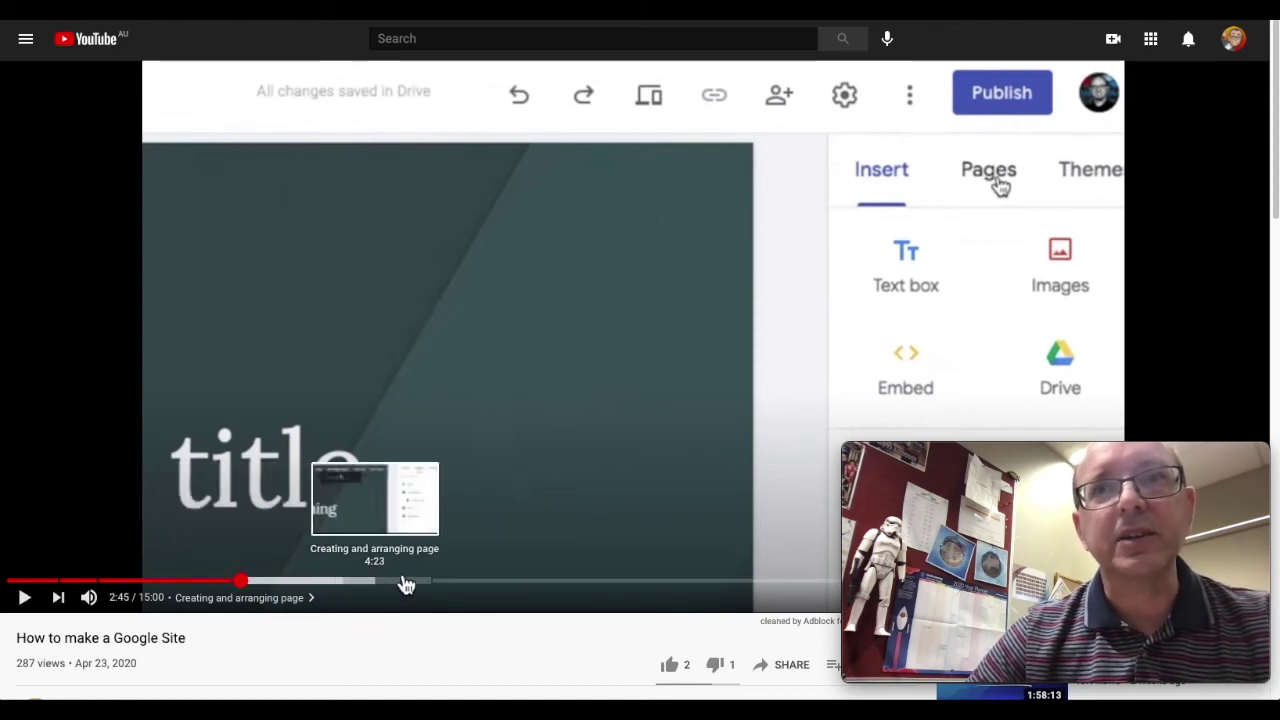
scroll(233, 608, "down", 2)
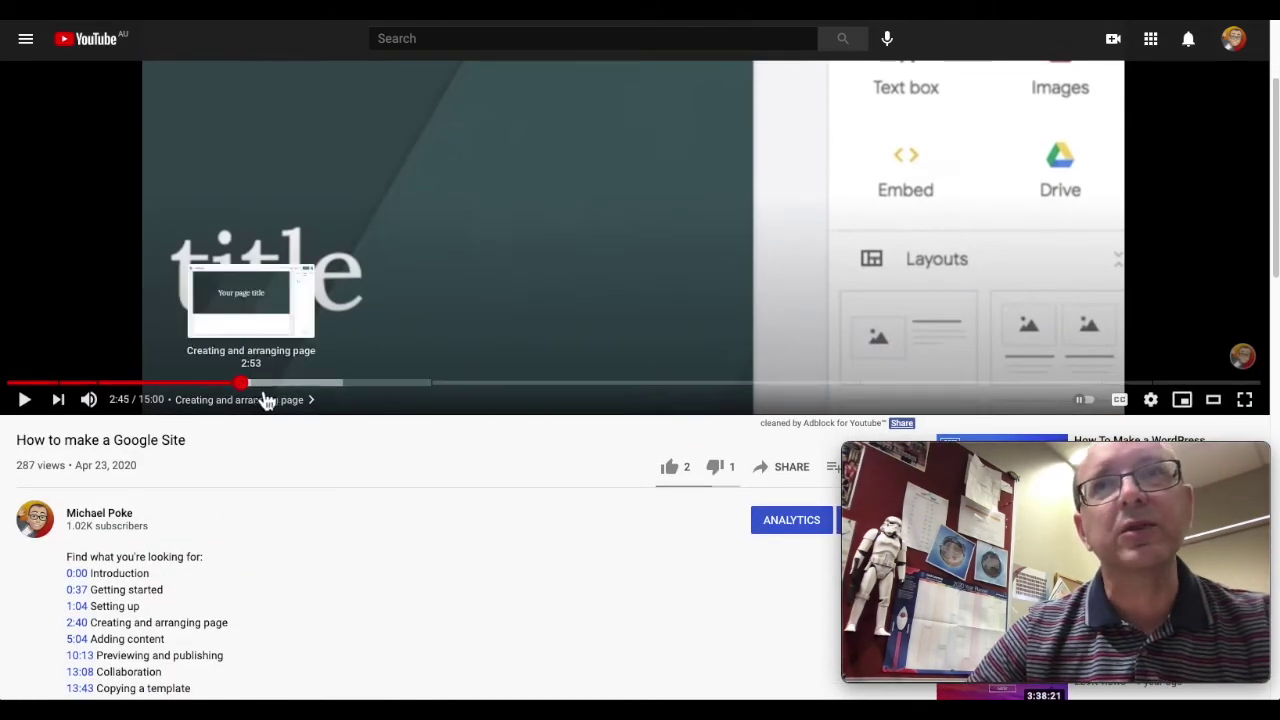
scroll(441, 310, "up", 1)
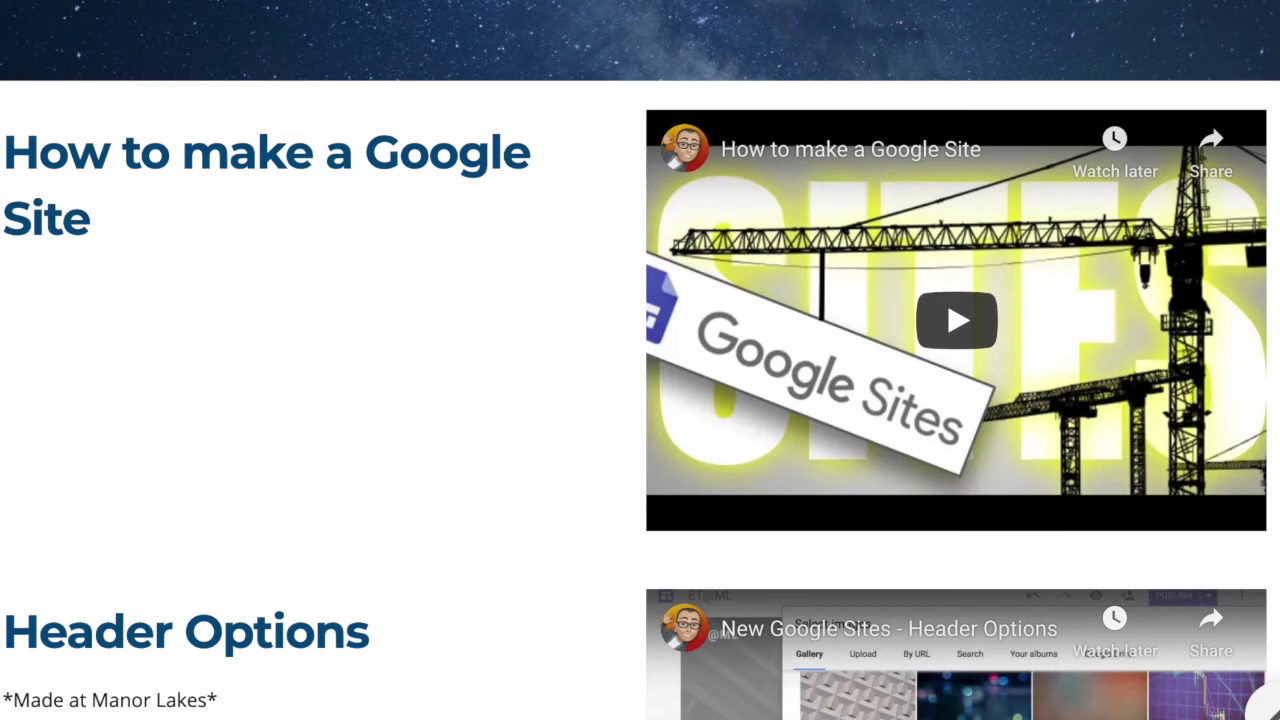
Step: Play the embedded 'How to make a Google Site' video on the Google Sites page
left_click(993, 355)
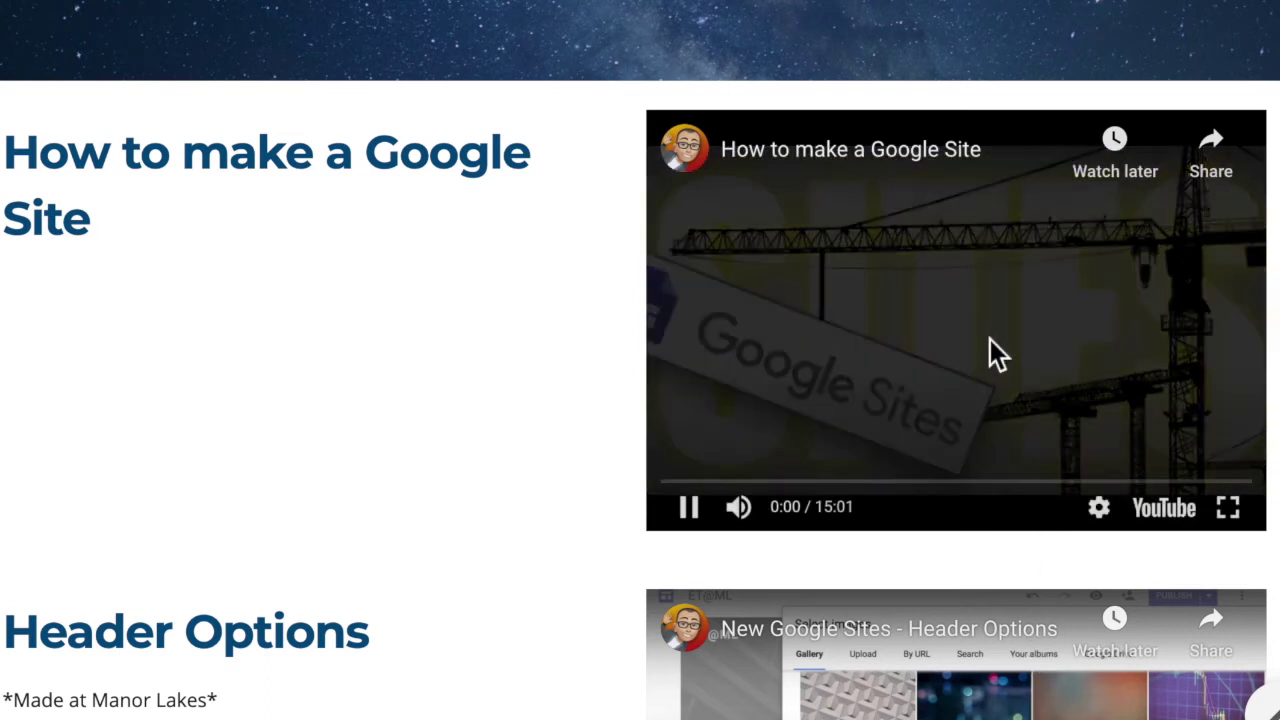